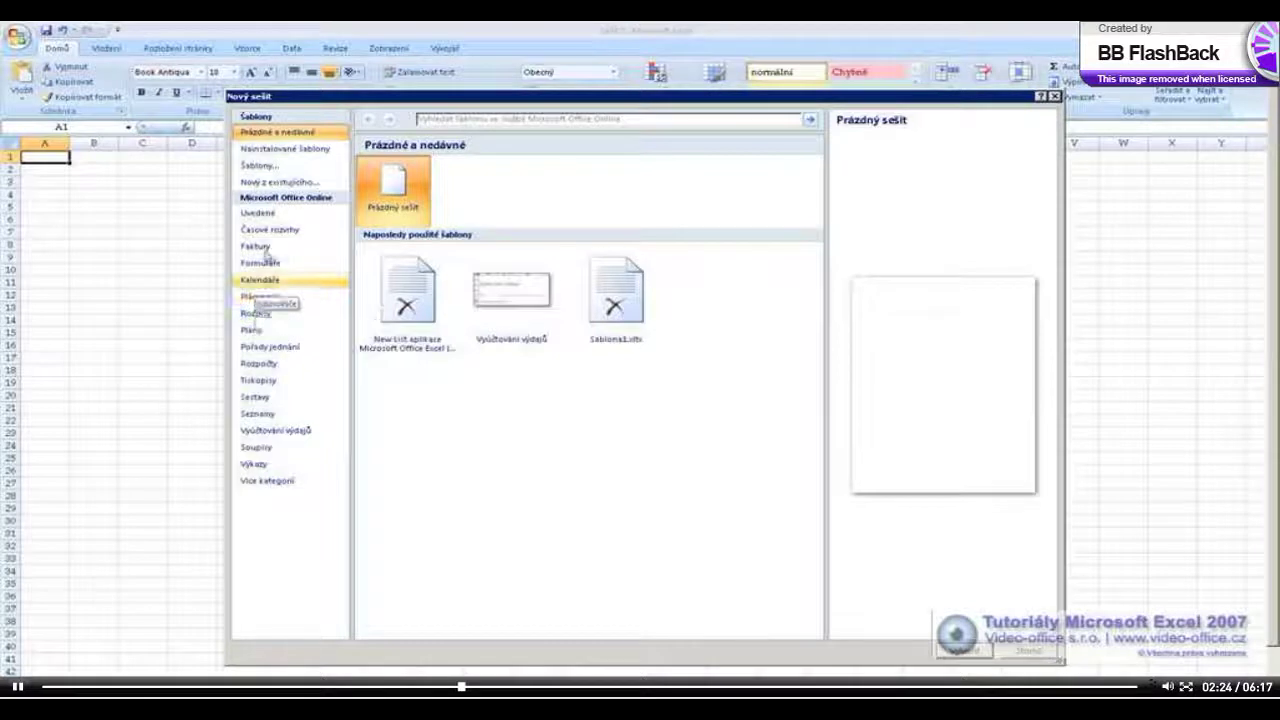
- Create a new workbook from the installed expense report template Vyúčtování výdajů
click(253, 150)
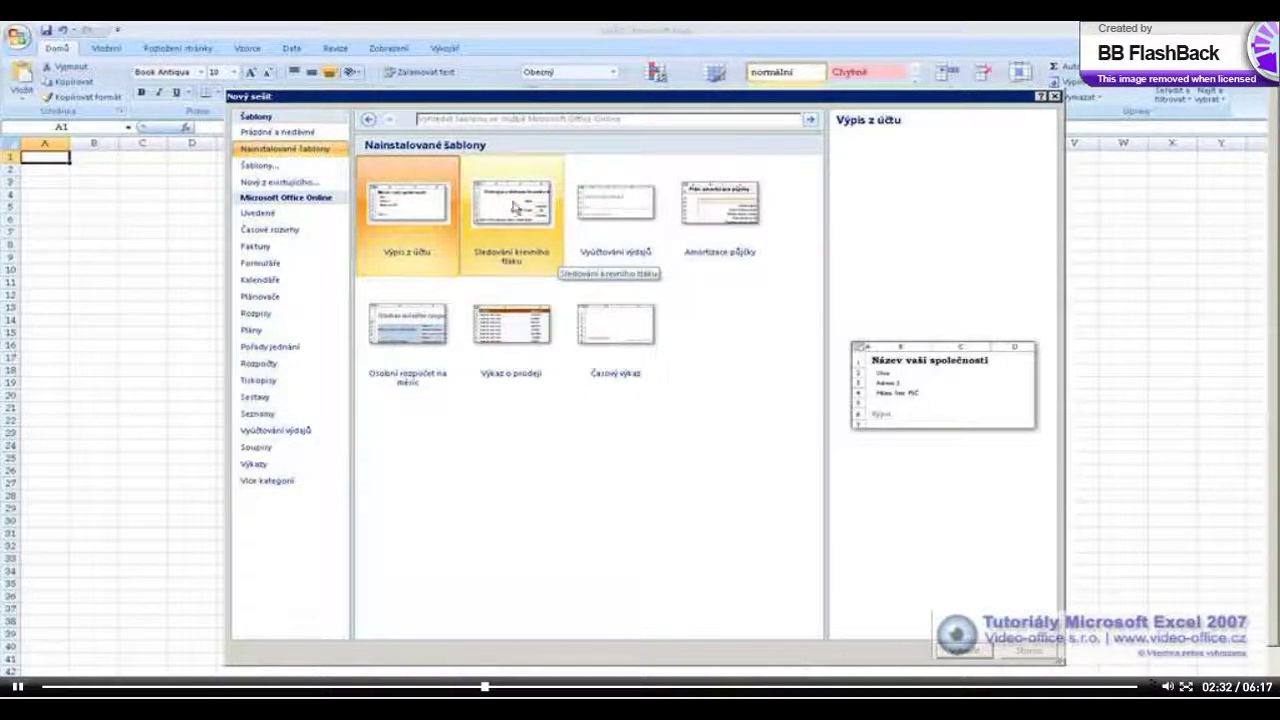
click(613, 210)
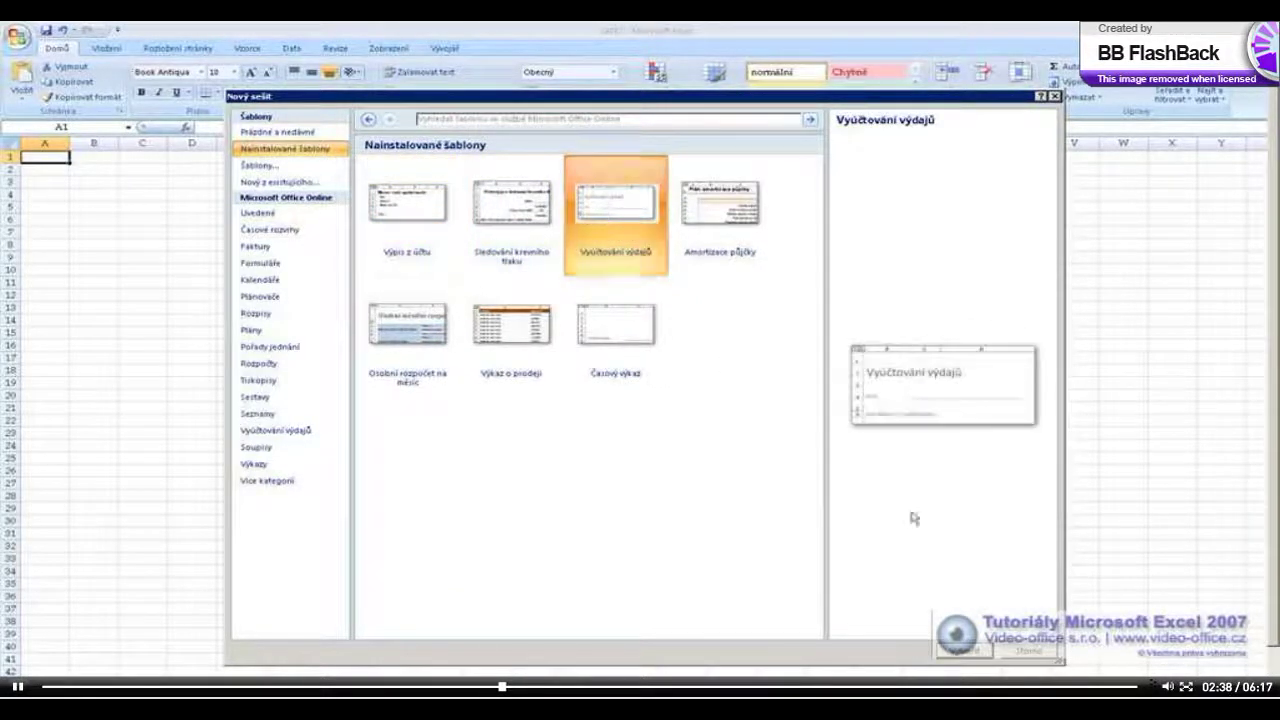
click(962, 650)
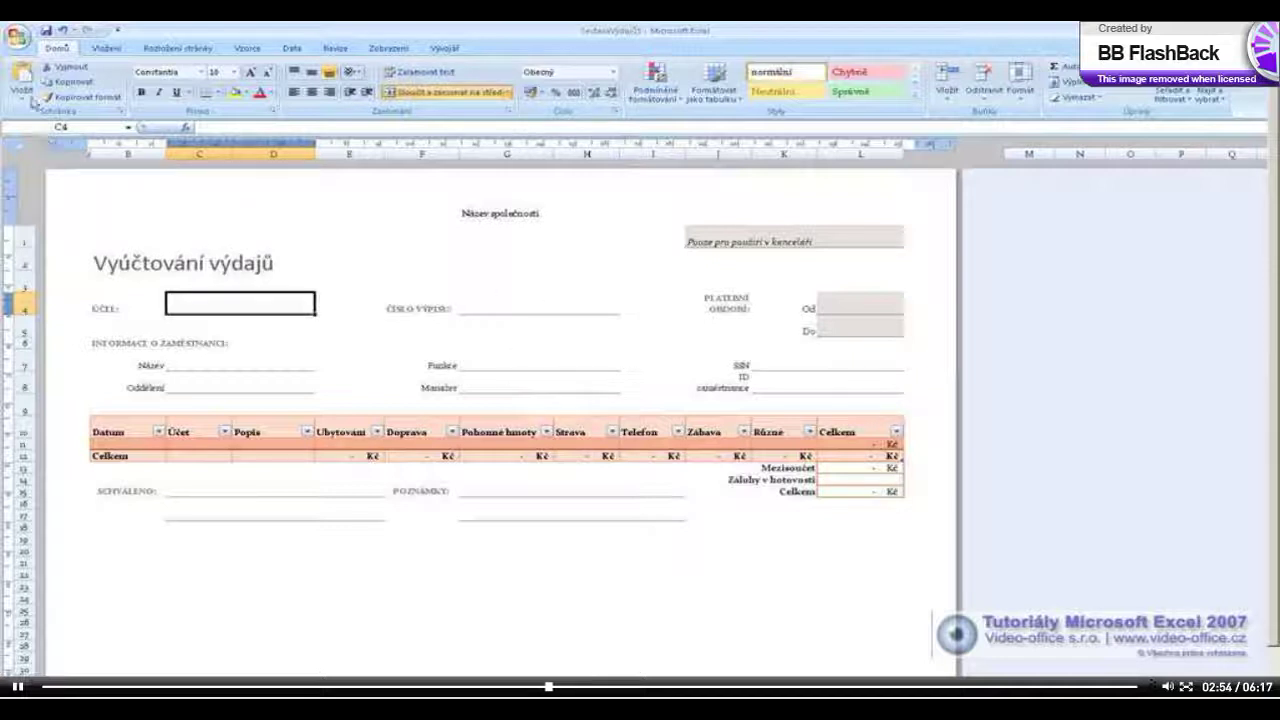
- Close the expense report workbook without saving its changes
click(18, 38)
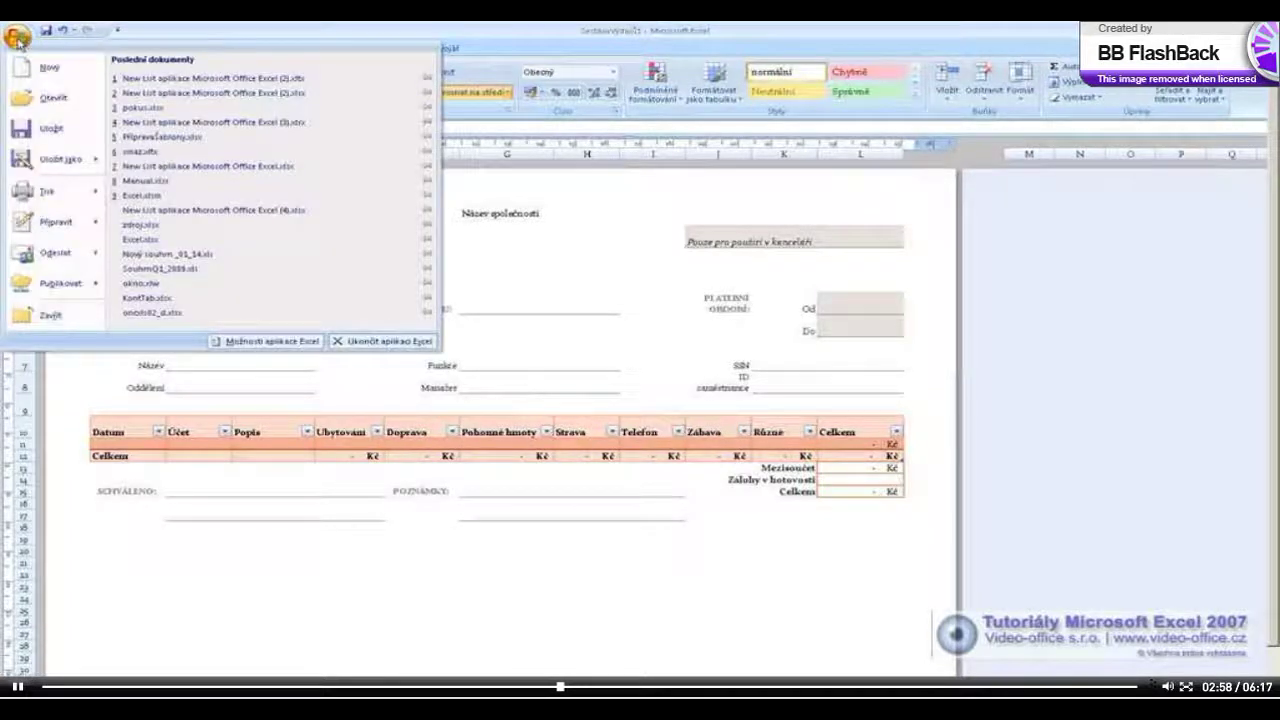
click(60, 325)
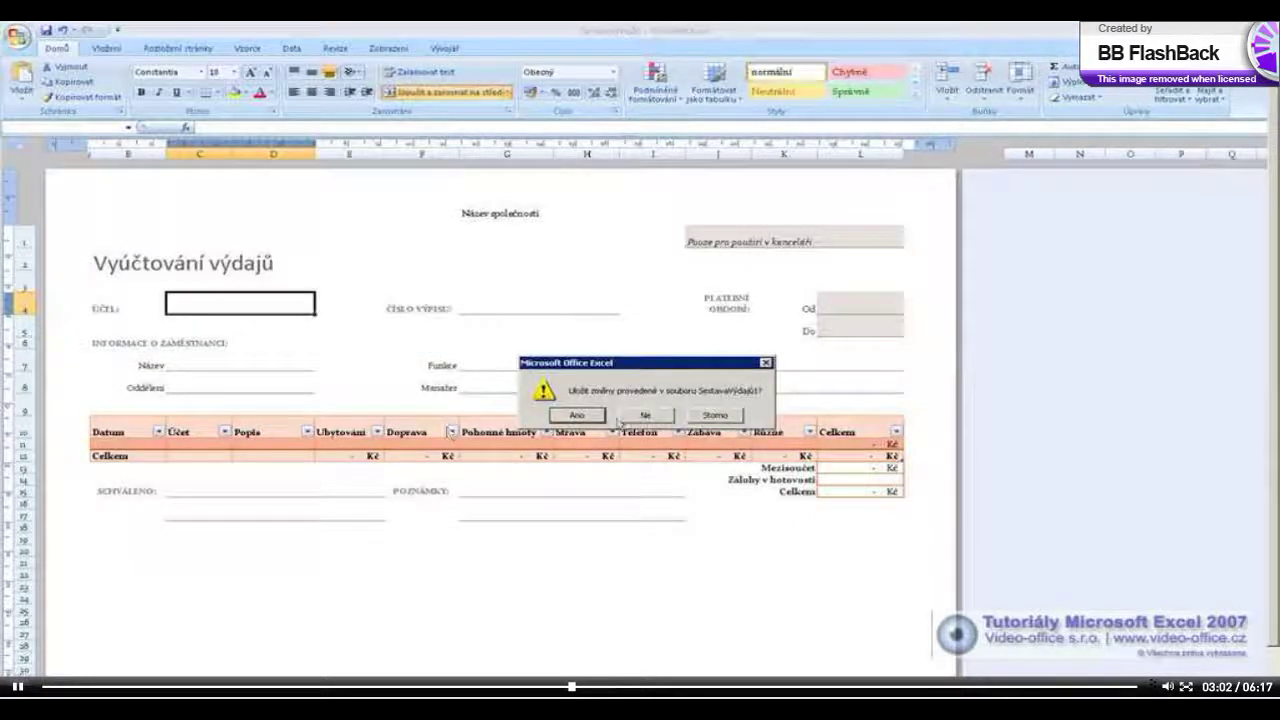
click(646, 415)
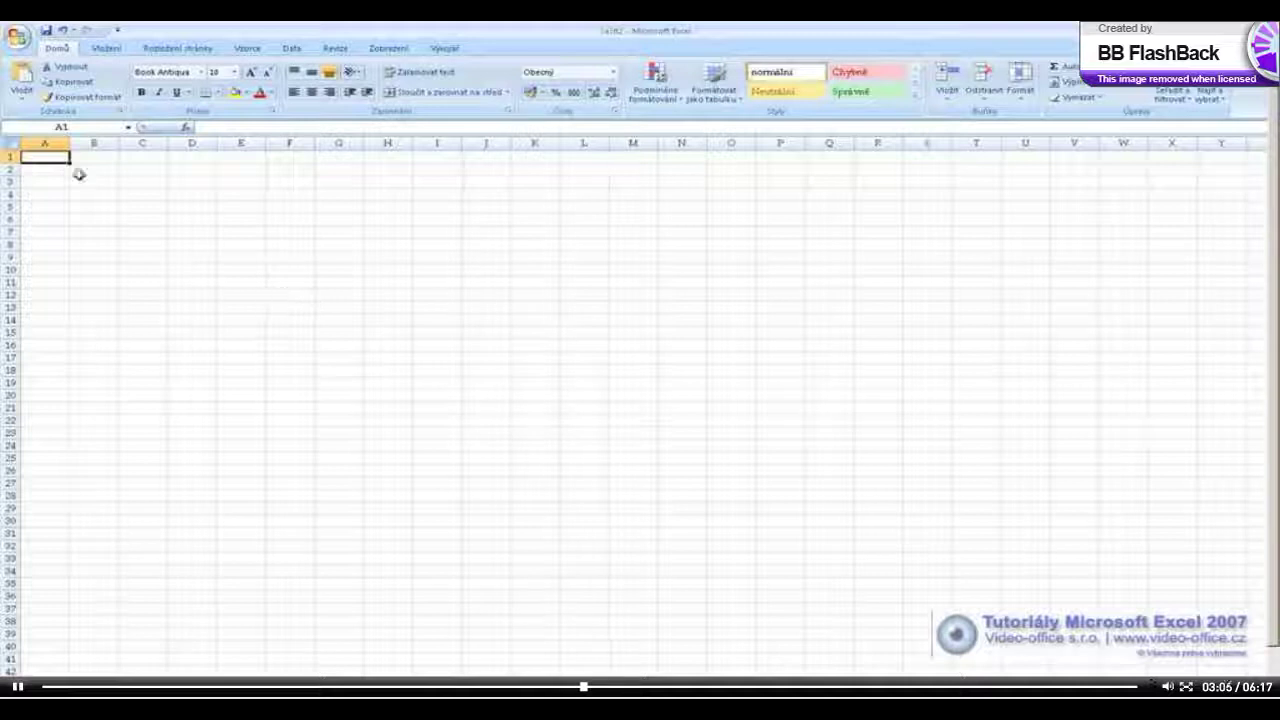
- Open the recent template New List aplikace Microsoft Office Excel (2).xltx and inspect the summary formulas in A18:D18 and the light bulb picture
click(18, 38)
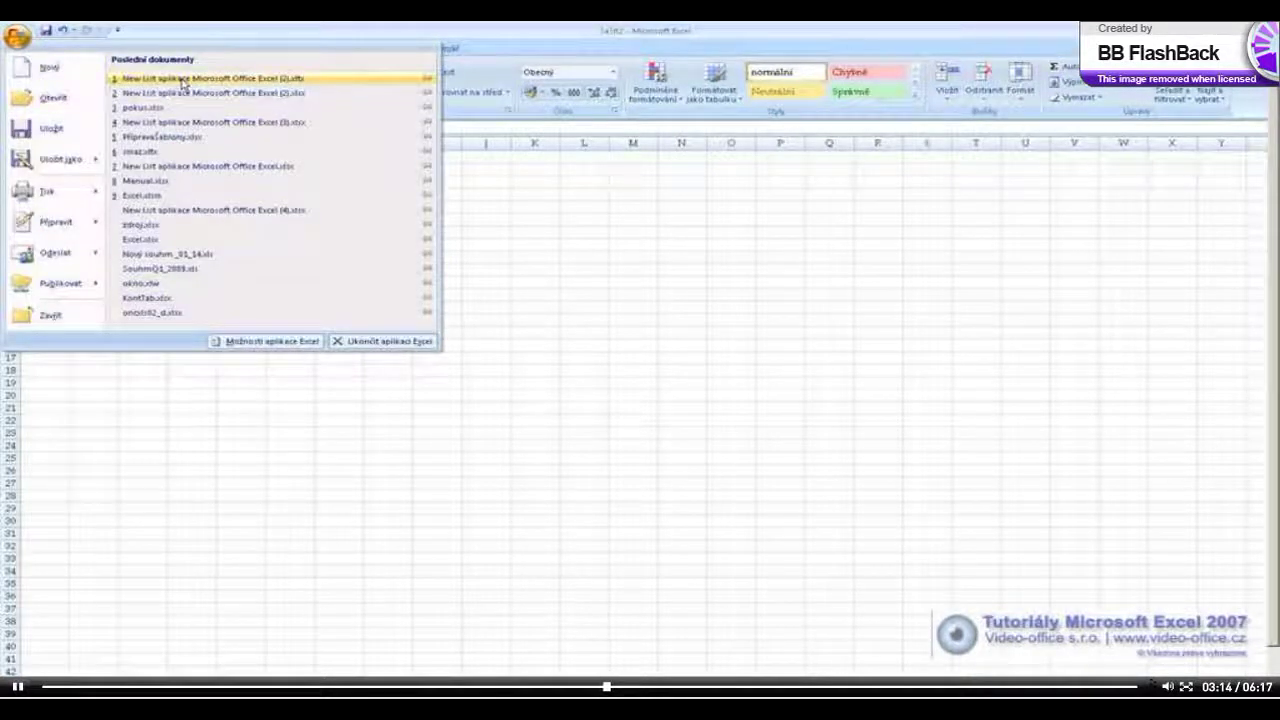
click(183, 80)
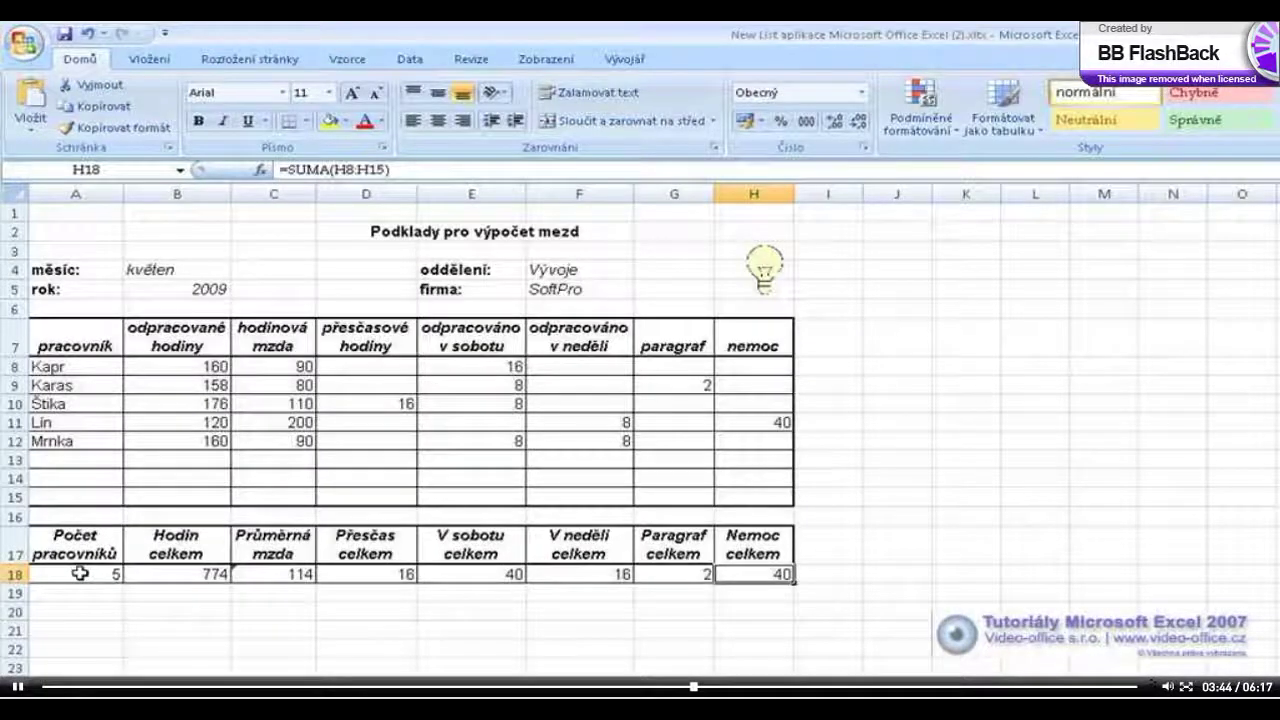
click(80, 573)
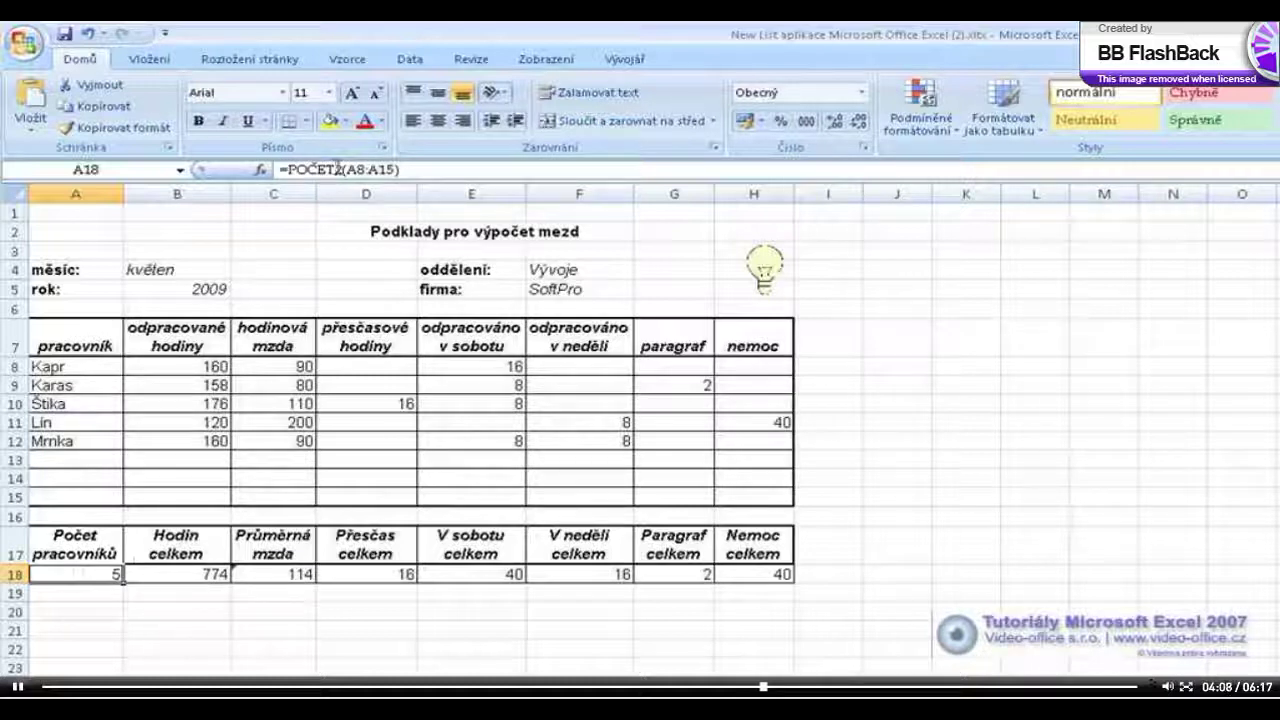
click(195, 578)
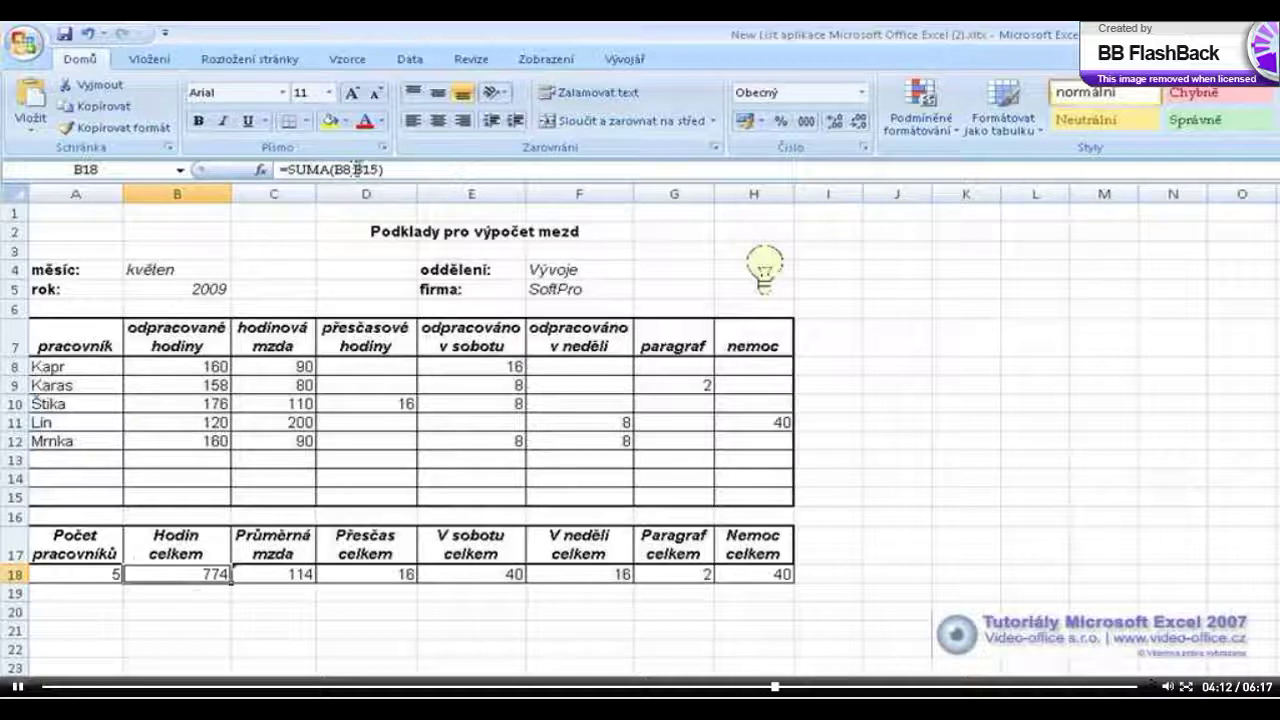
click(284, 570)
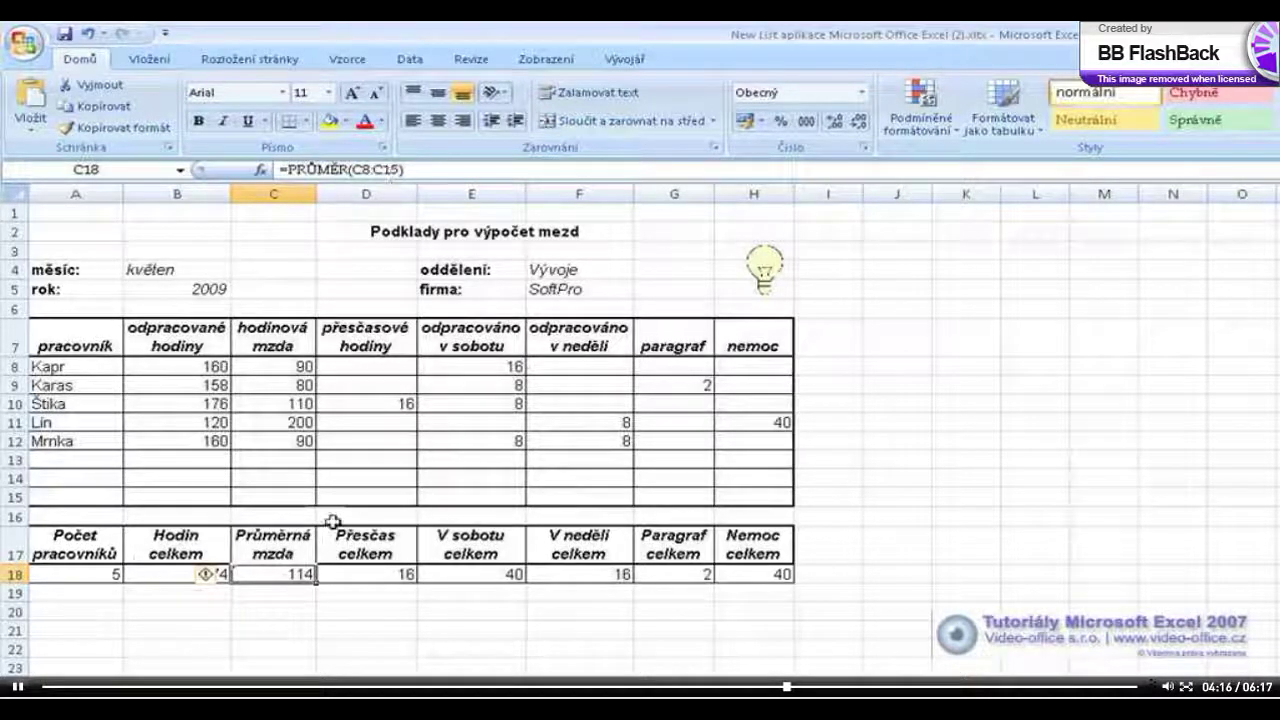
click(384, 574)
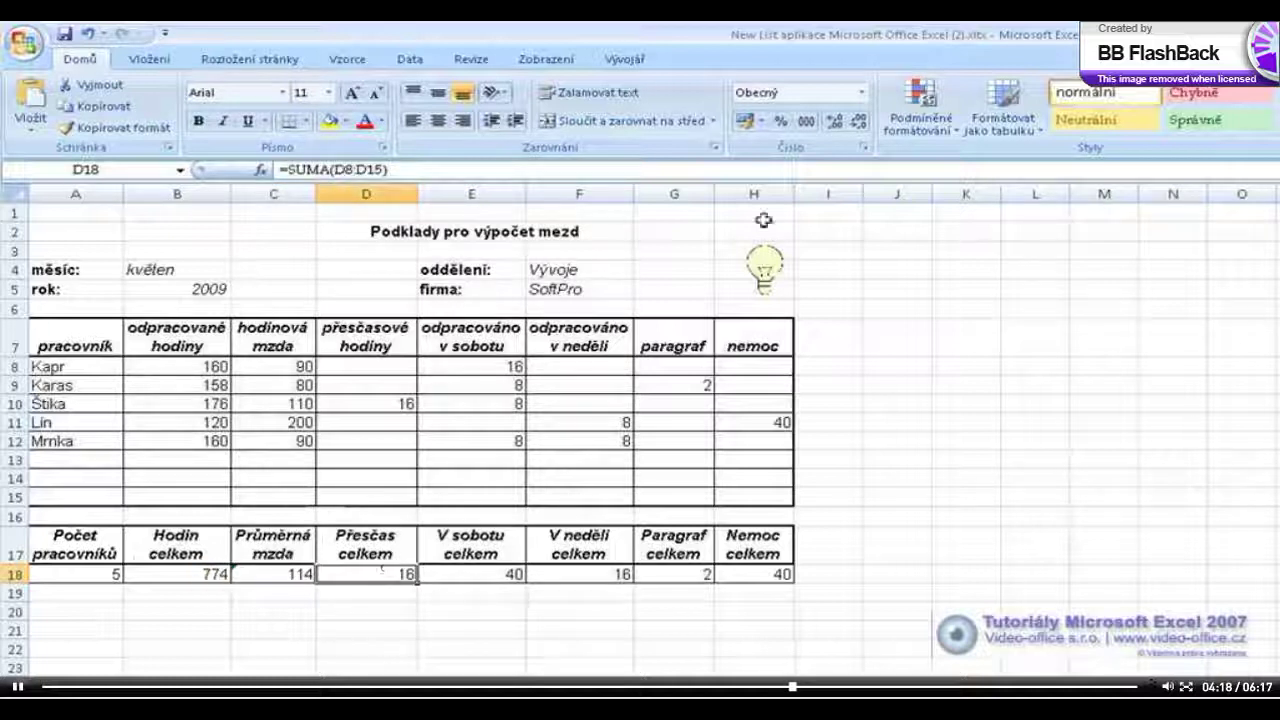
click(765, 268)
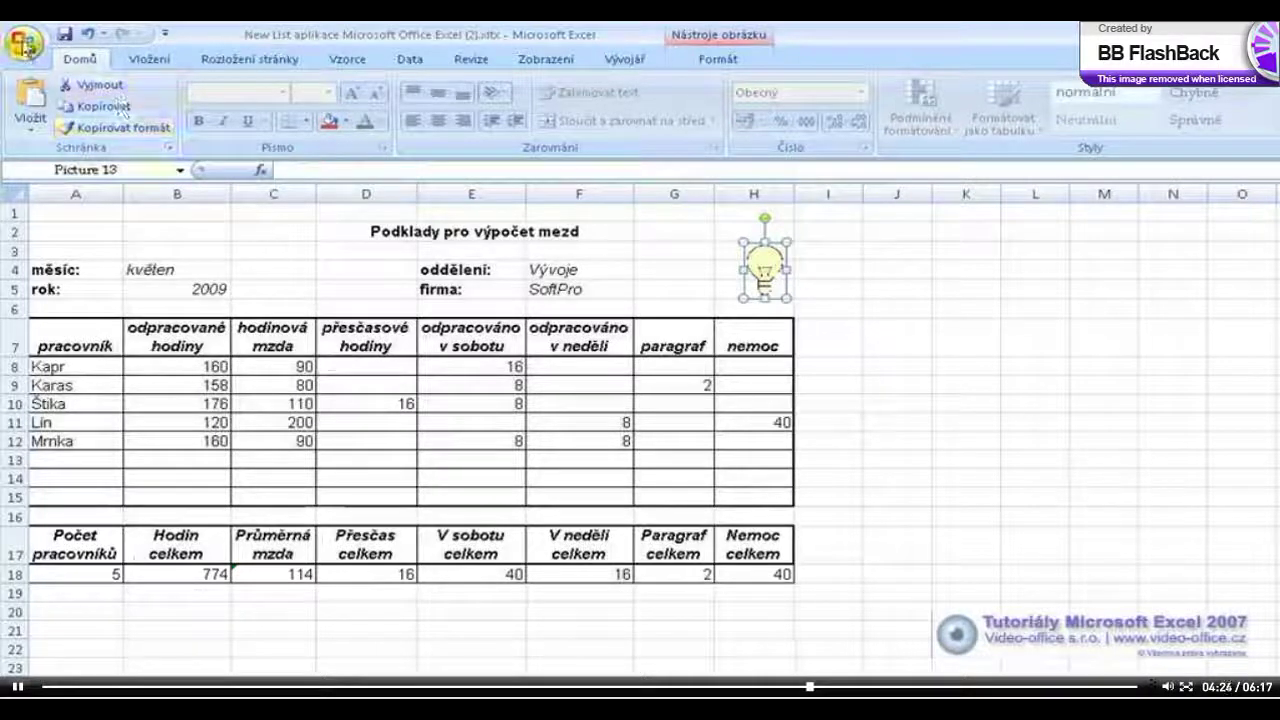
- Save the payroll sheet as PrehledMezd.xltx in the Šablony folder, with file type Šablona aplikace Excel (*.xltx), and close it
click(25, 43)
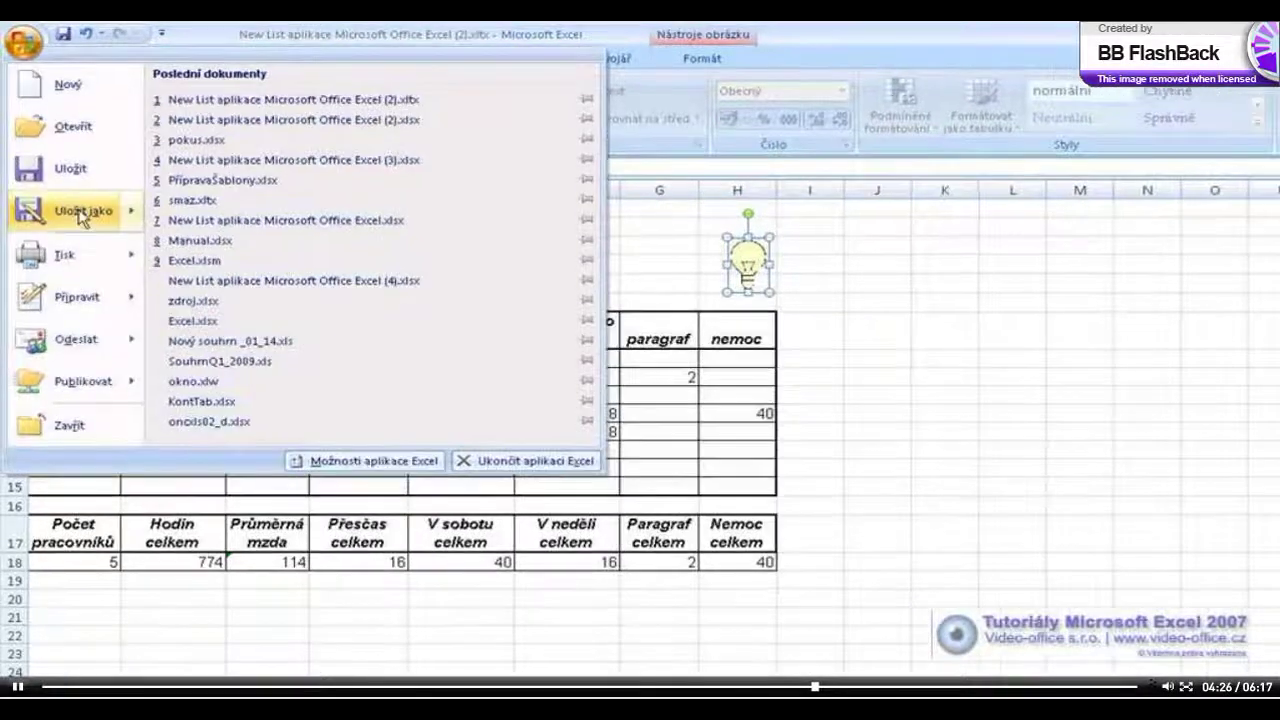
click(70, 210)
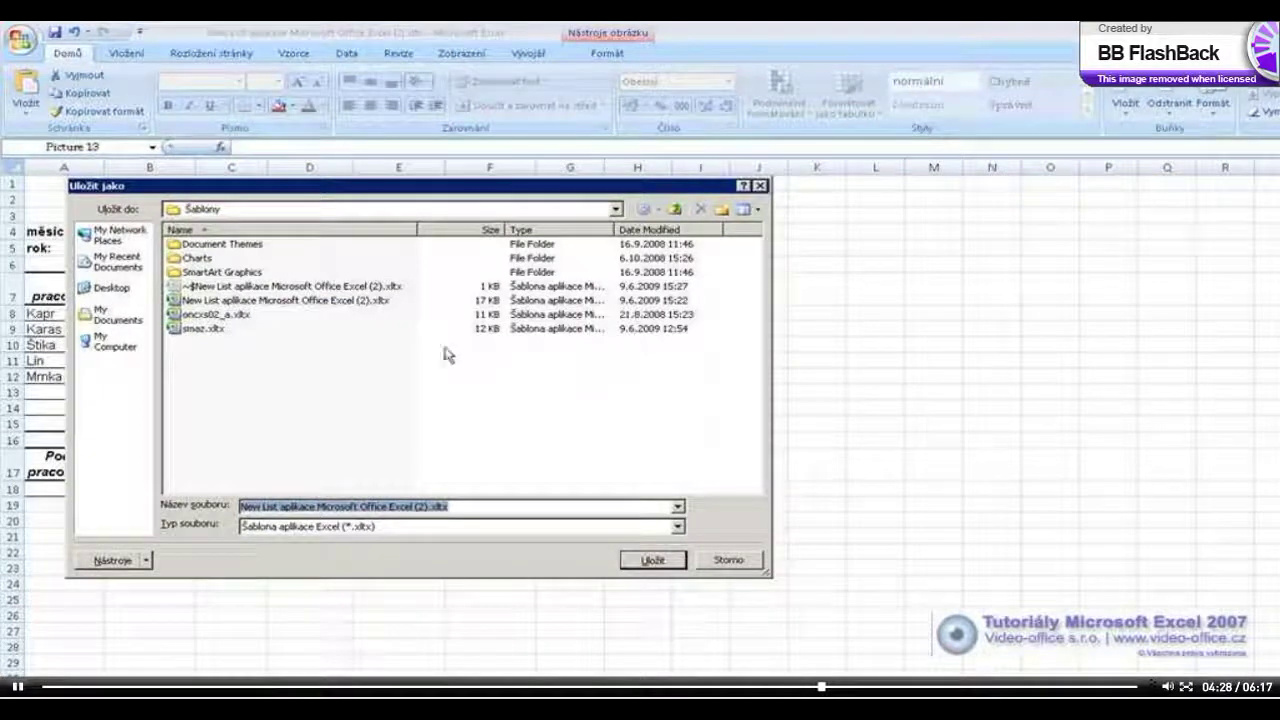
drag(426, 506, 240, 506)
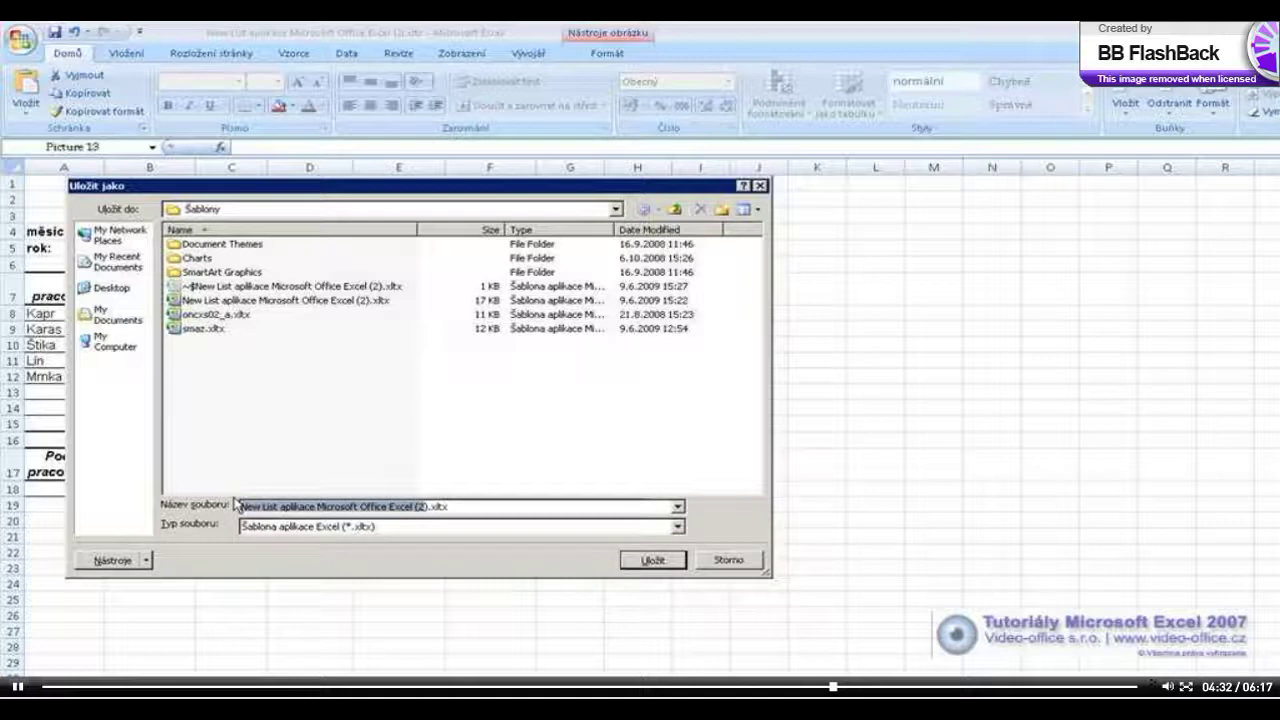
text(PřehledMezd)
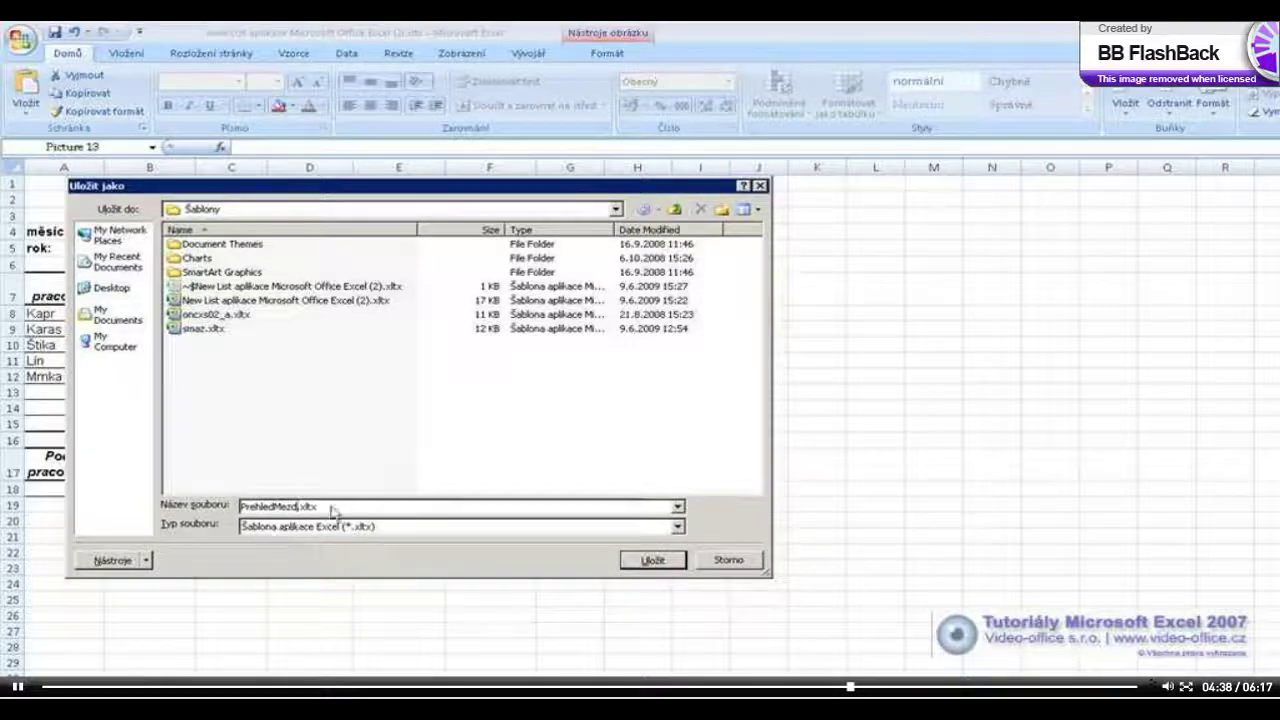
click(678, 529)
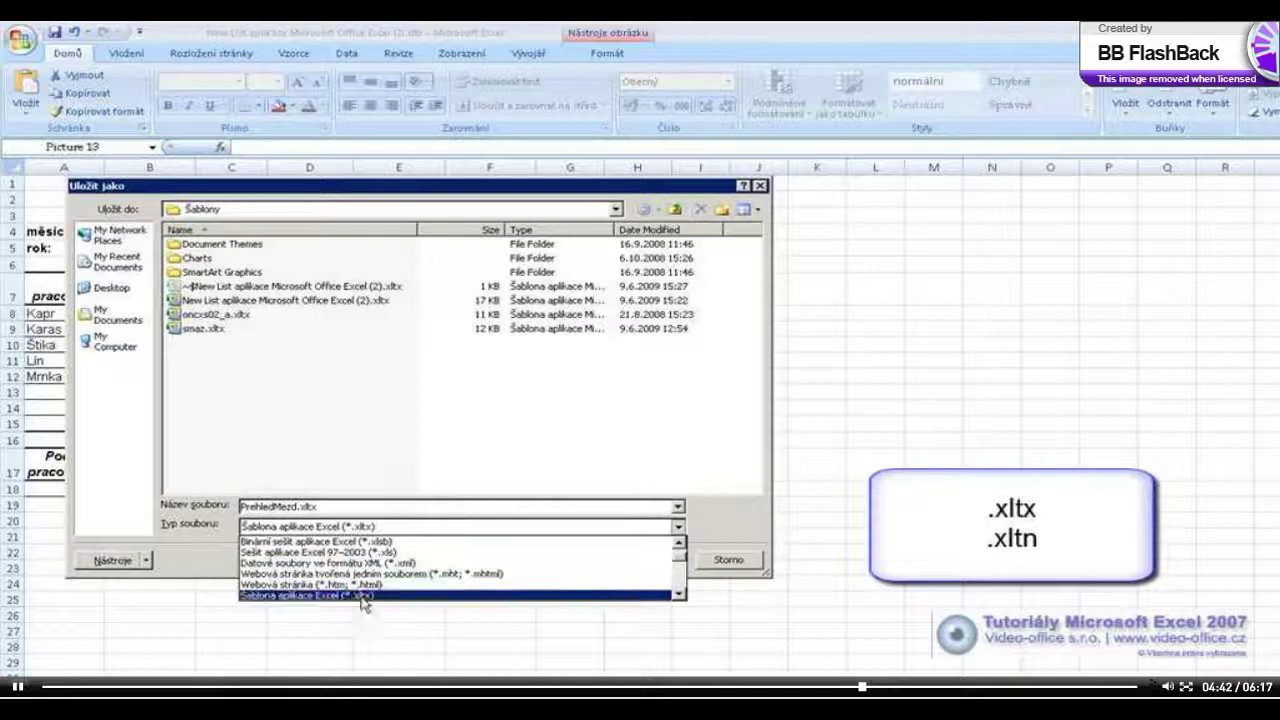
click(679, 594)
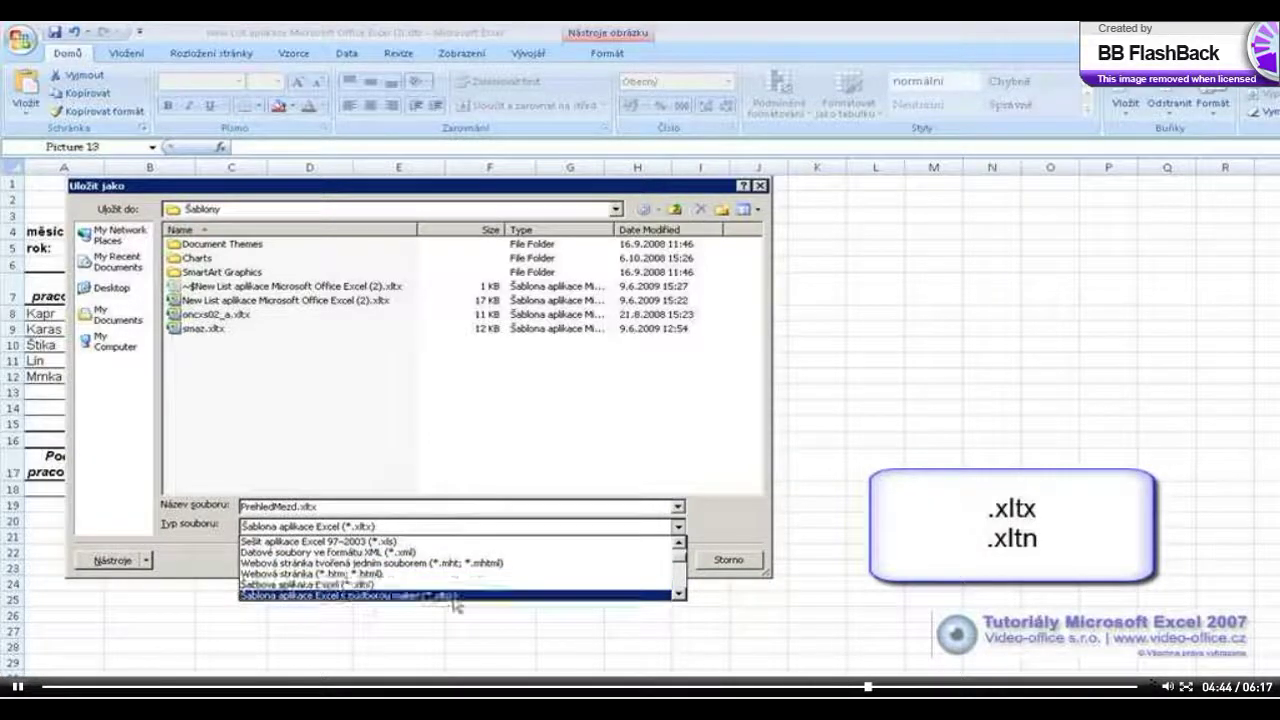
click(343, 588)
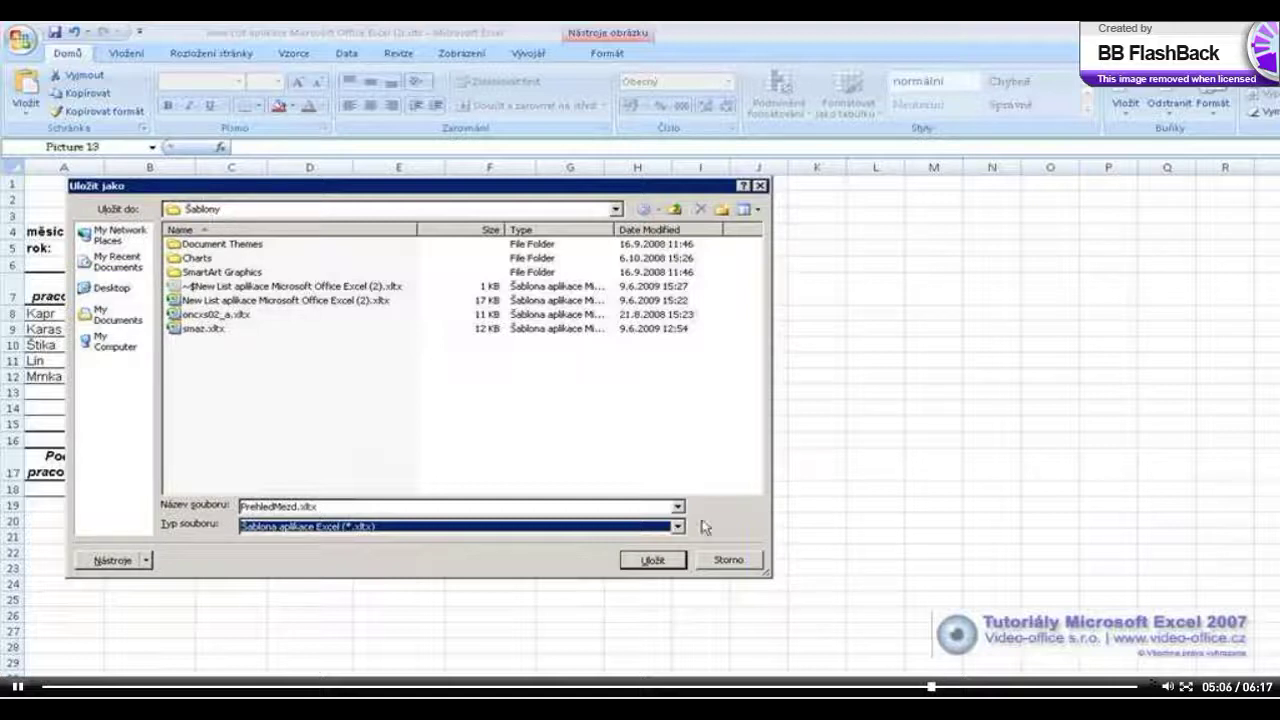
click(653, 562)
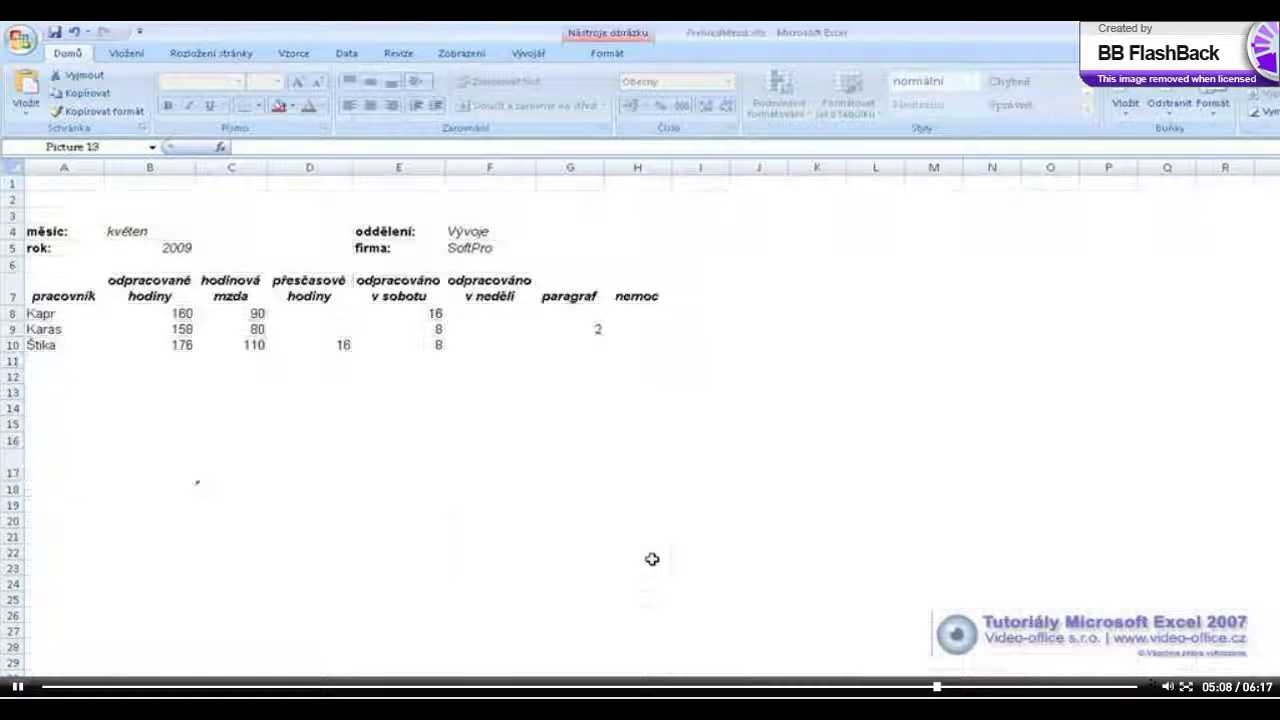
click(21, 40)
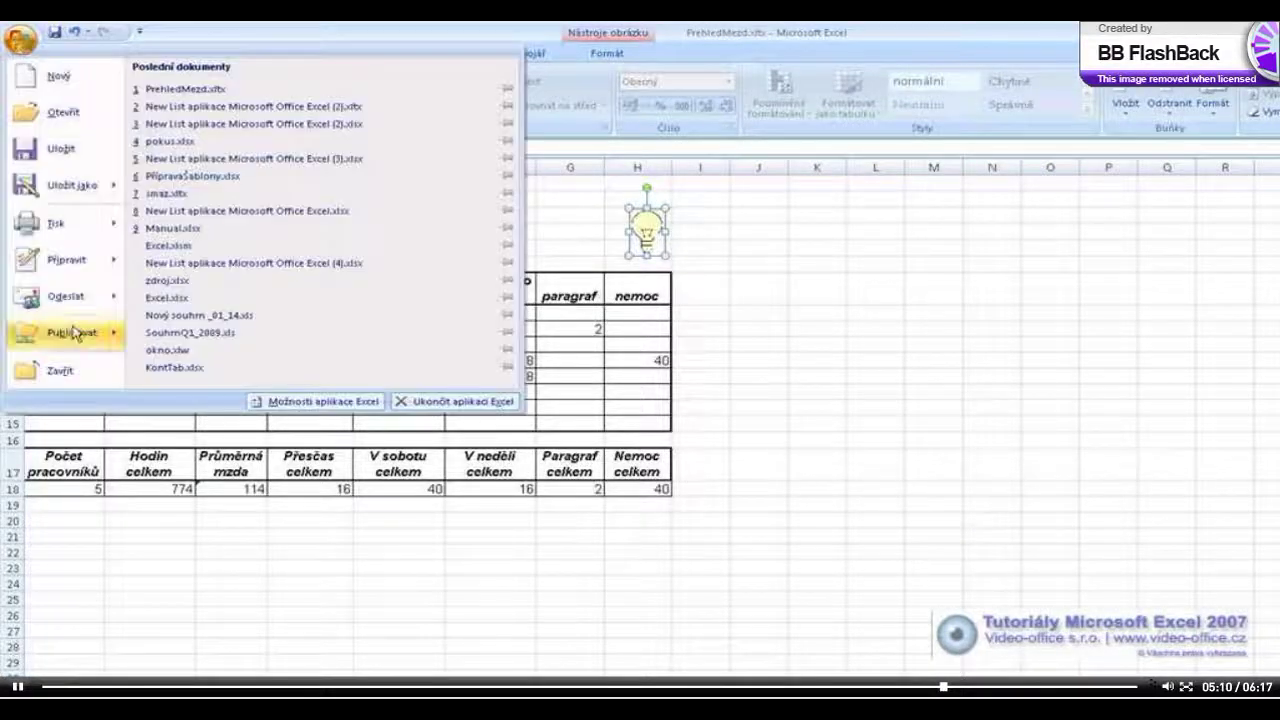
click(60, 373)
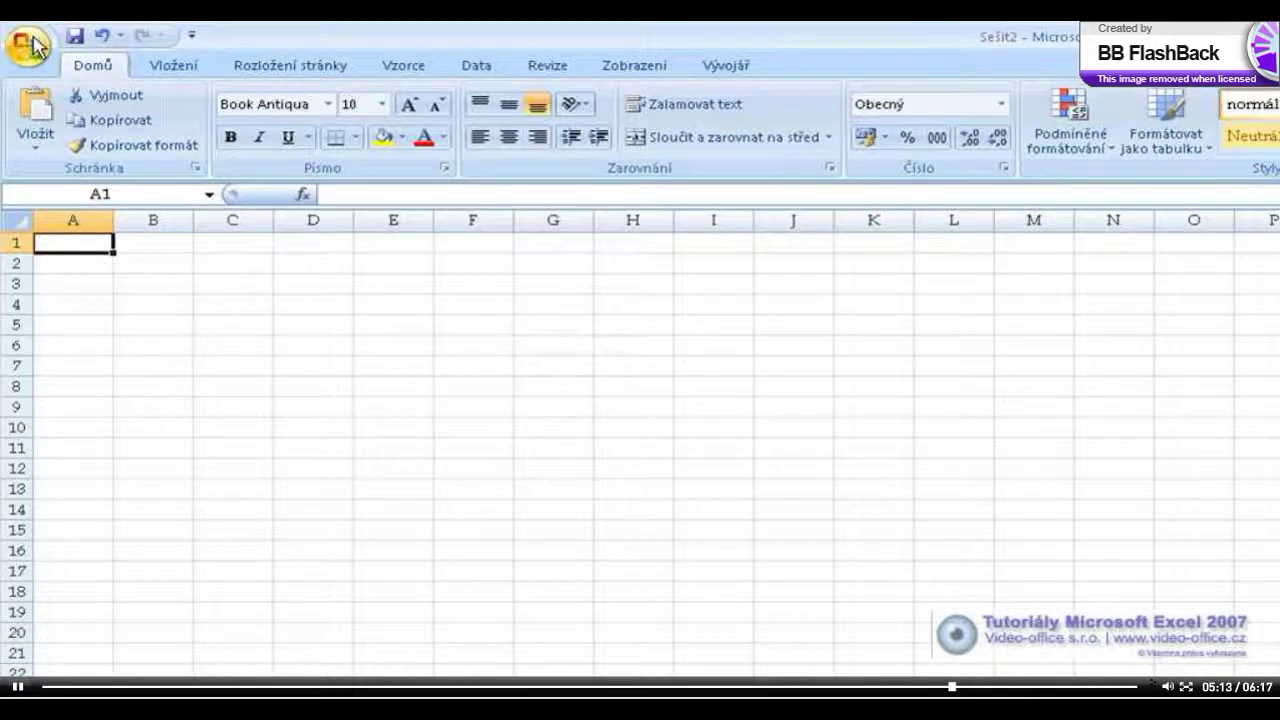
- Start a new workbook from the user's own templates (Šablony) and select PrehledMezd.xltx in the list
click(30, 44)
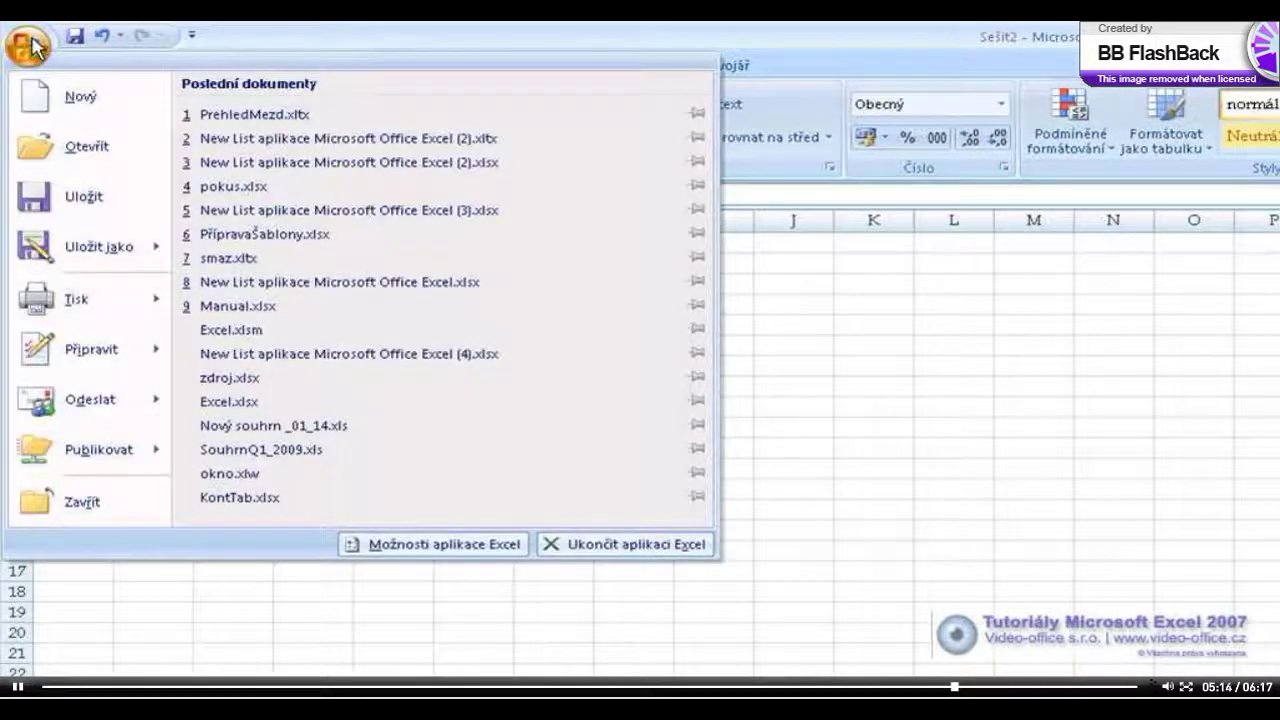
click(75, 95)
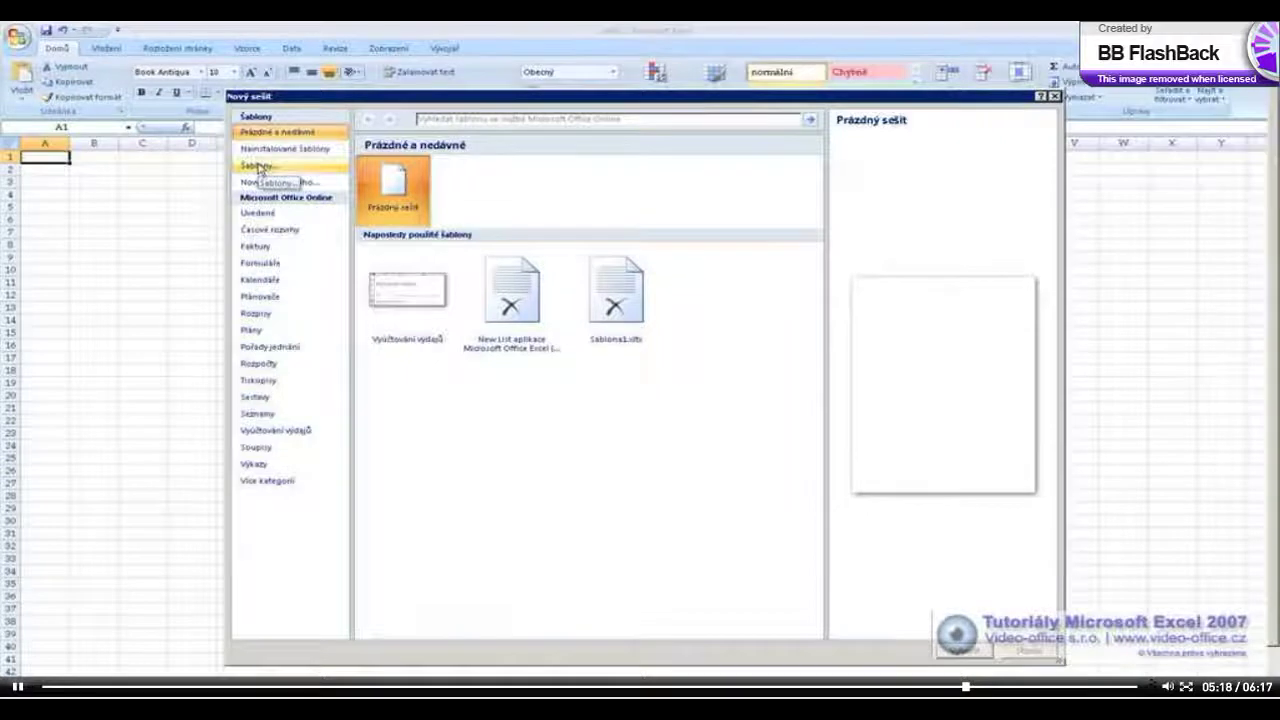
click(258, 167)
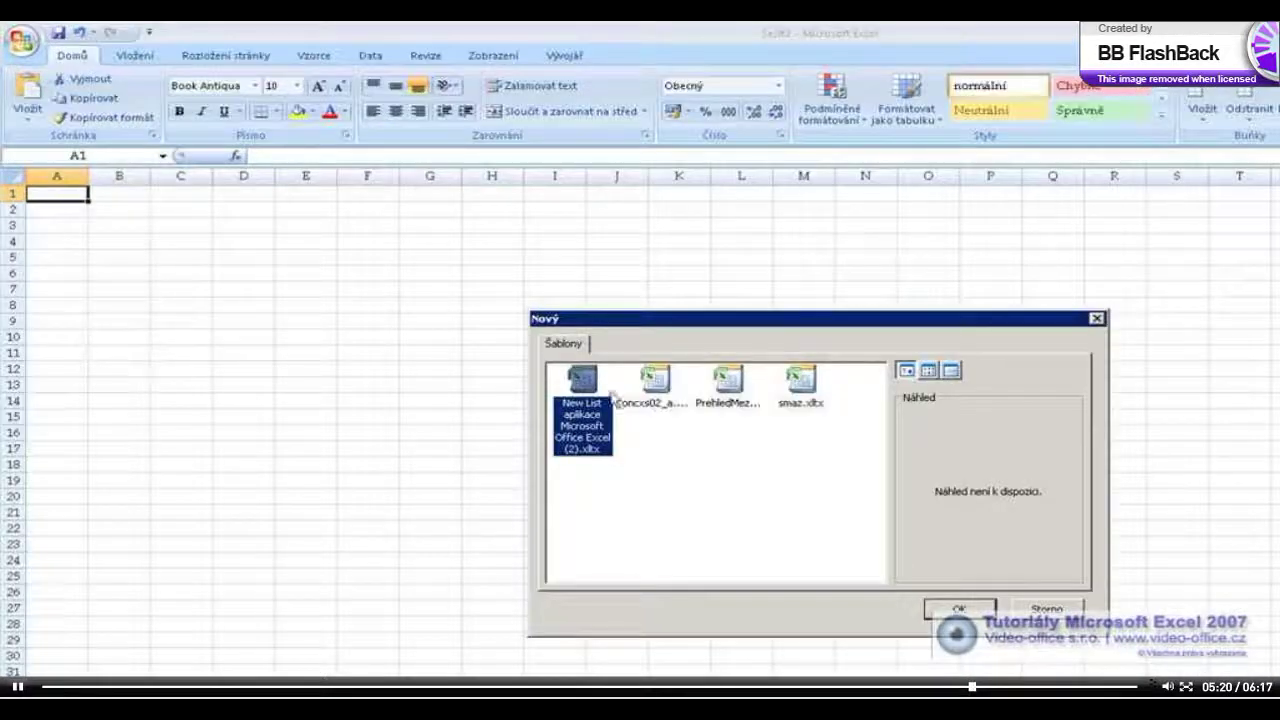
click(730, 385)
drag(1180, 666, 1183, 688)
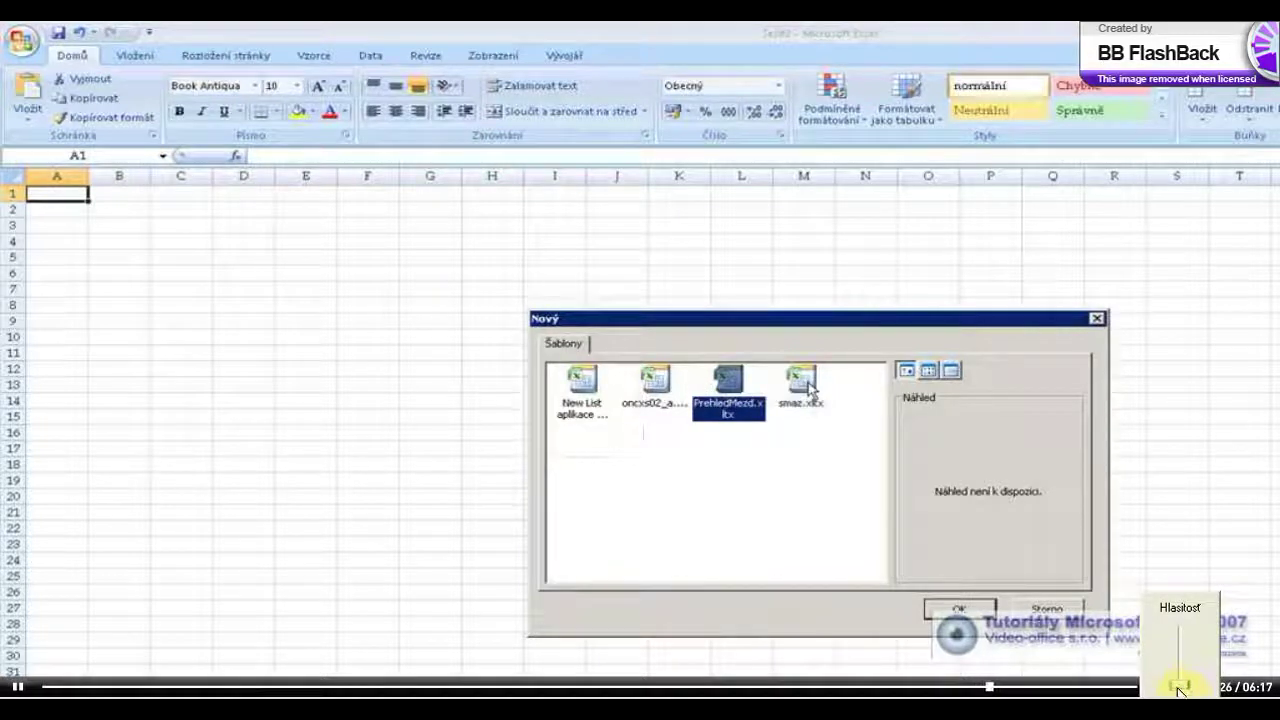
- Delete the template smaz.xltx from the template list, sending it to the Recycle Bin
click(810, 389)
right_click(810, 389)
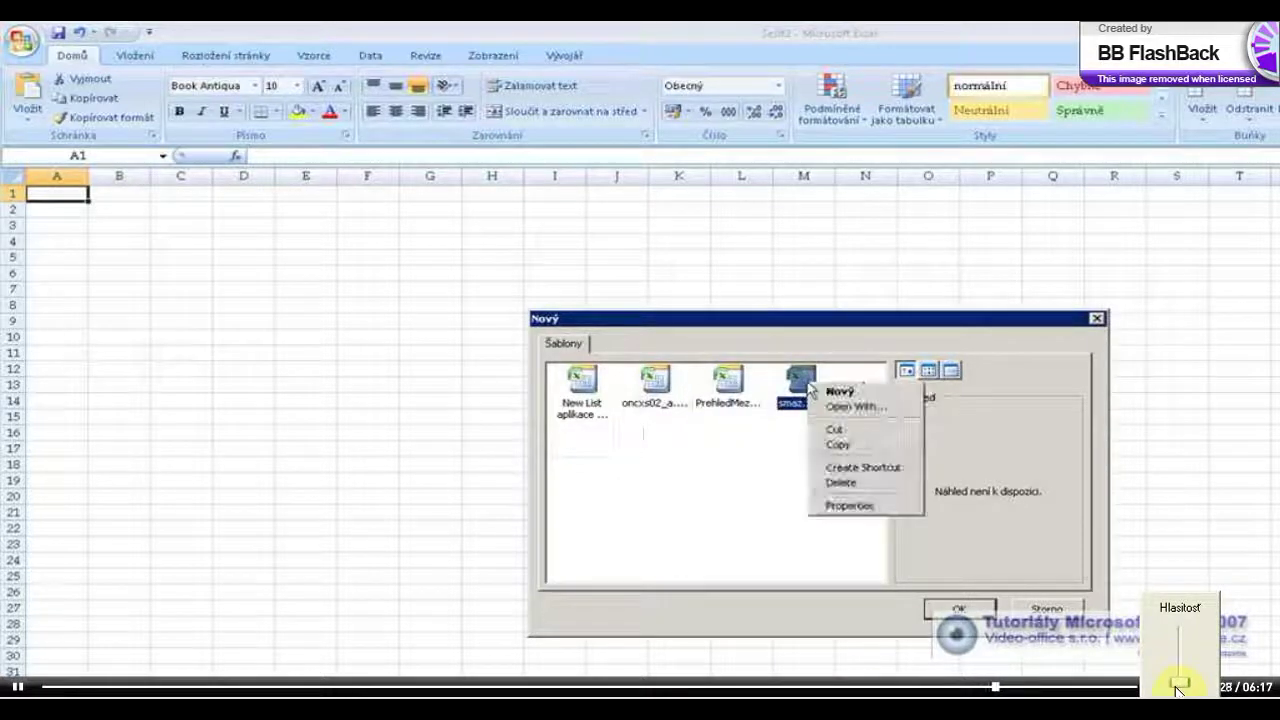
click(843, 484)
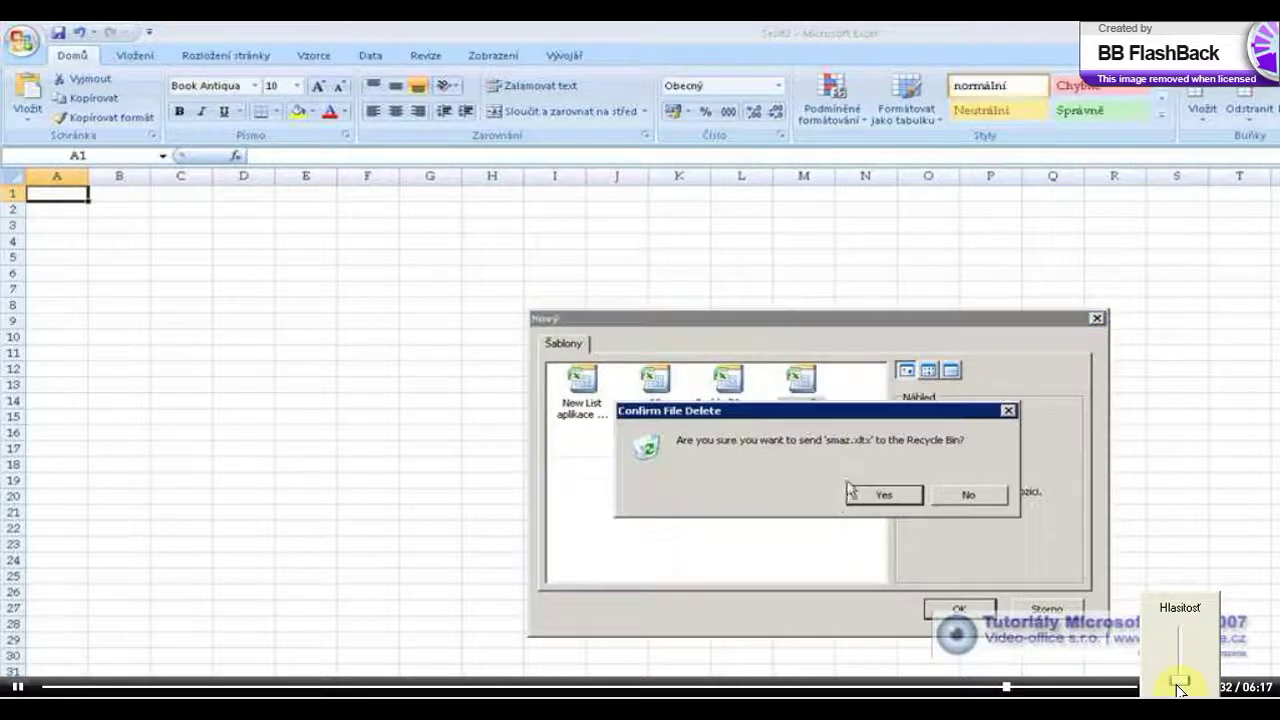
drag(1179, 685, 1172, 645)
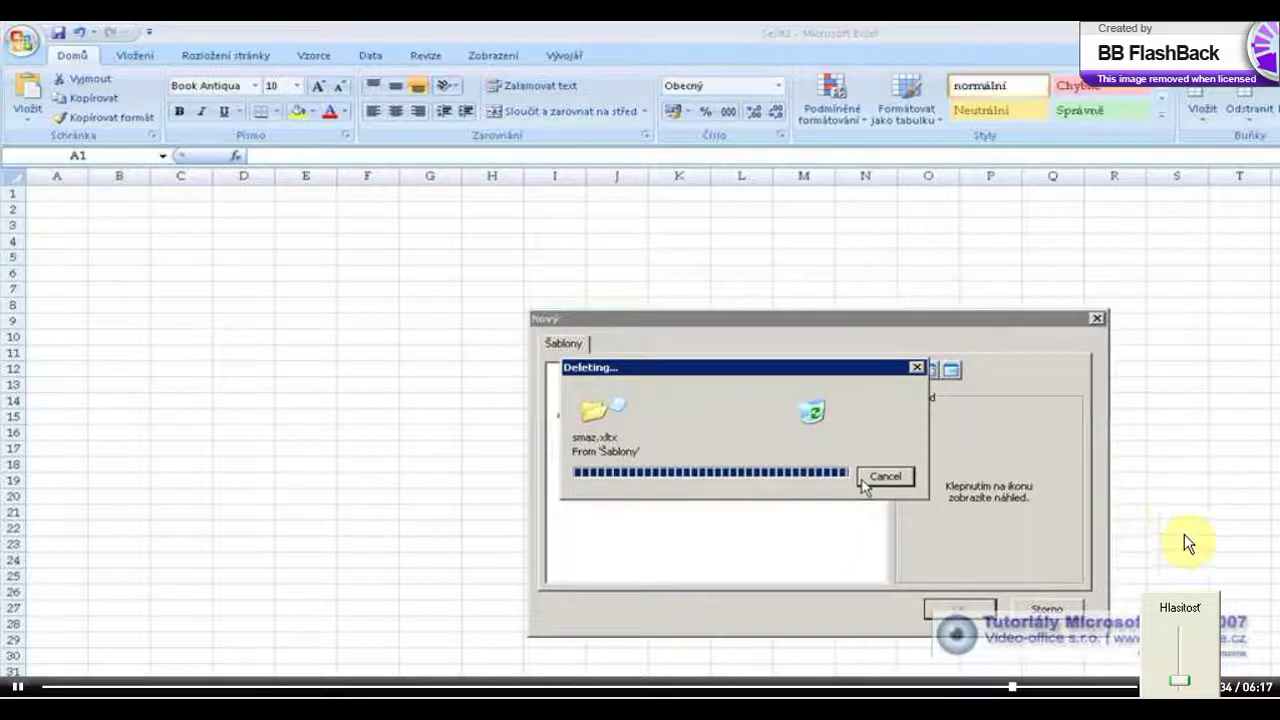